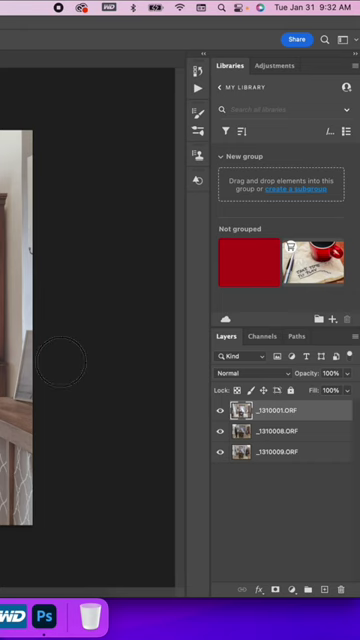
Step: Compare the exposures by toggling layer visibility, leaving the top _1310001.ORF layer hidden
click(220, 410)
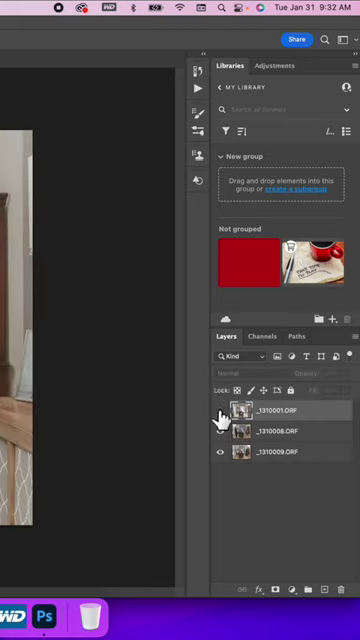
click(220, 430)
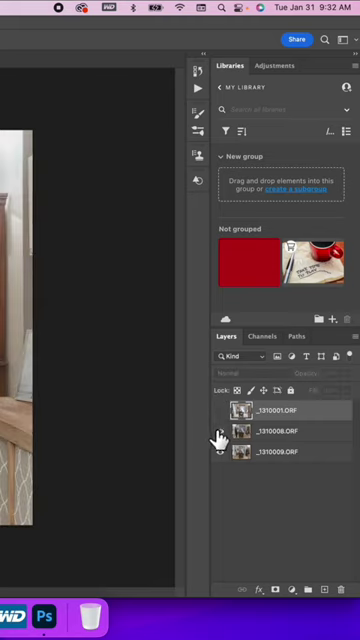
click(220, 432)
click(220, 410)
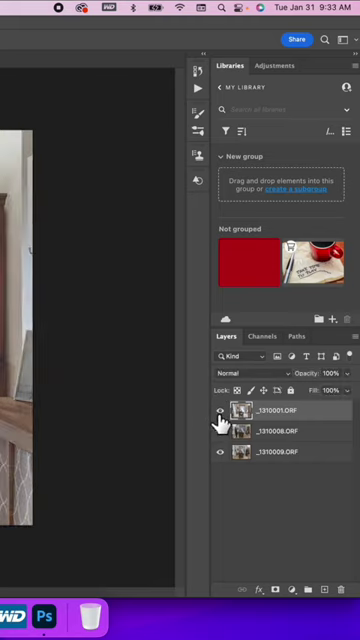
click(220, 410)
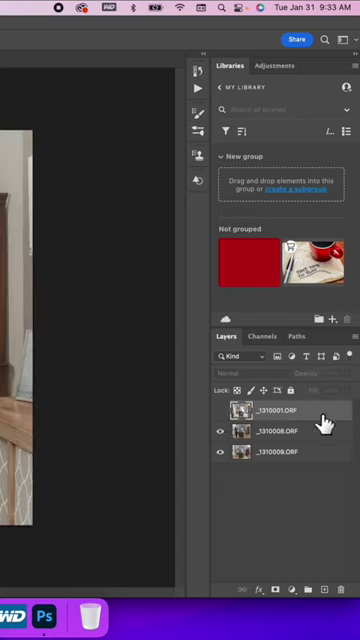
Step: Add a layer mask to _1310008.ORF and invert it to black
click(320, 430)
click(282, 590)
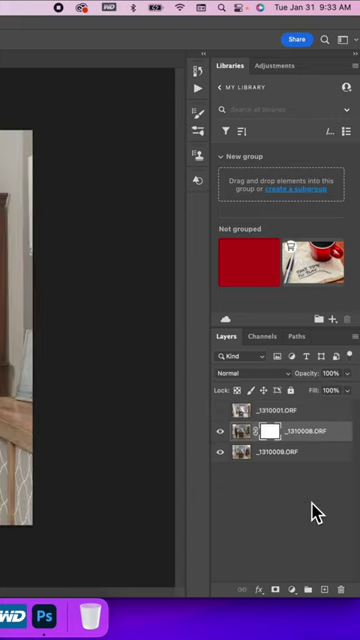
key(ctrl+i)
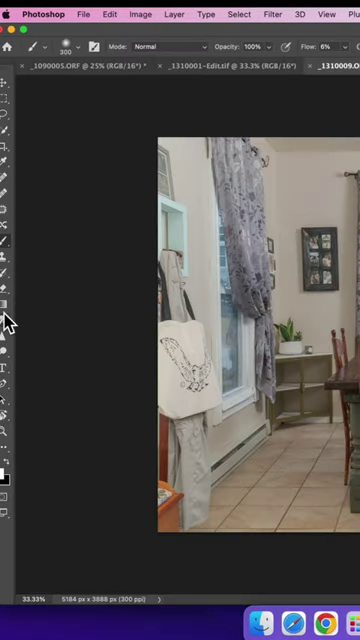
Step: Select the Gradient Tool for painting the middle exposure's mask
click(7, 321)
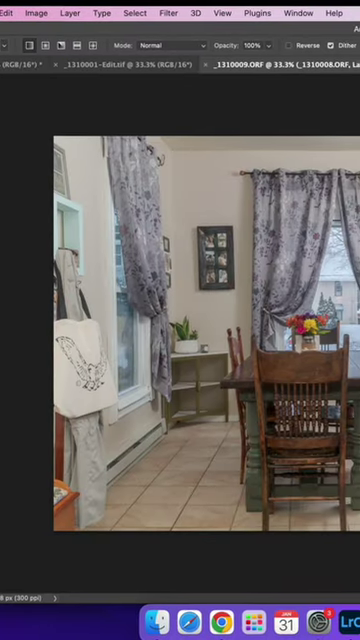